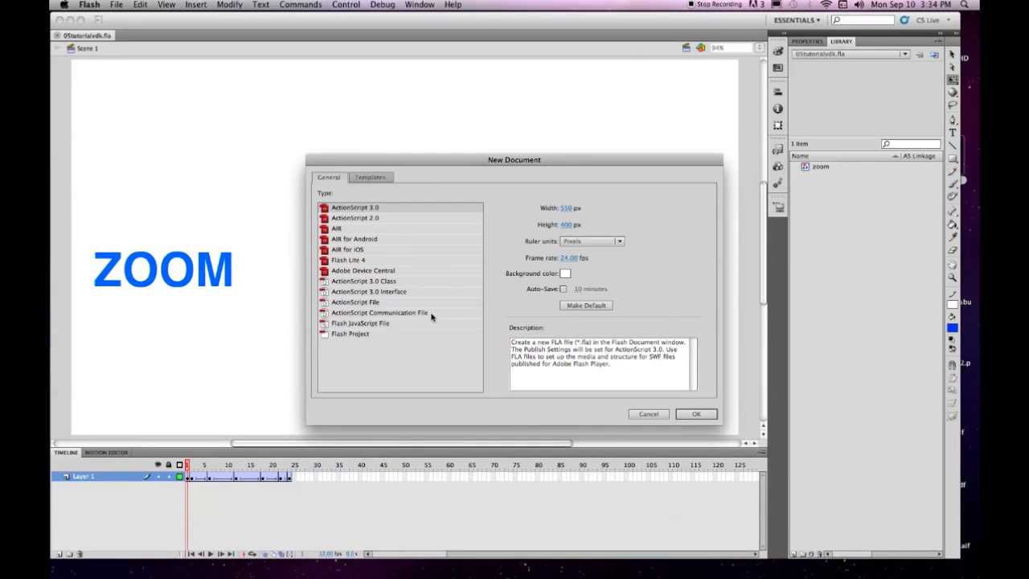
Step: Create a new blank ActionScript 3.0 document from the New Document dialog
left_click(343, 209)
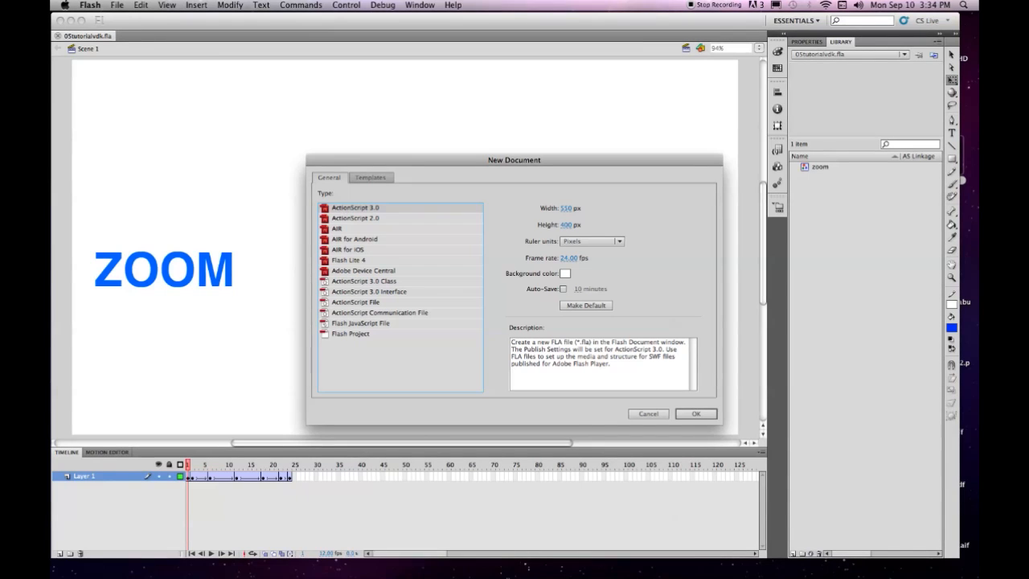
left_click(690, 415)
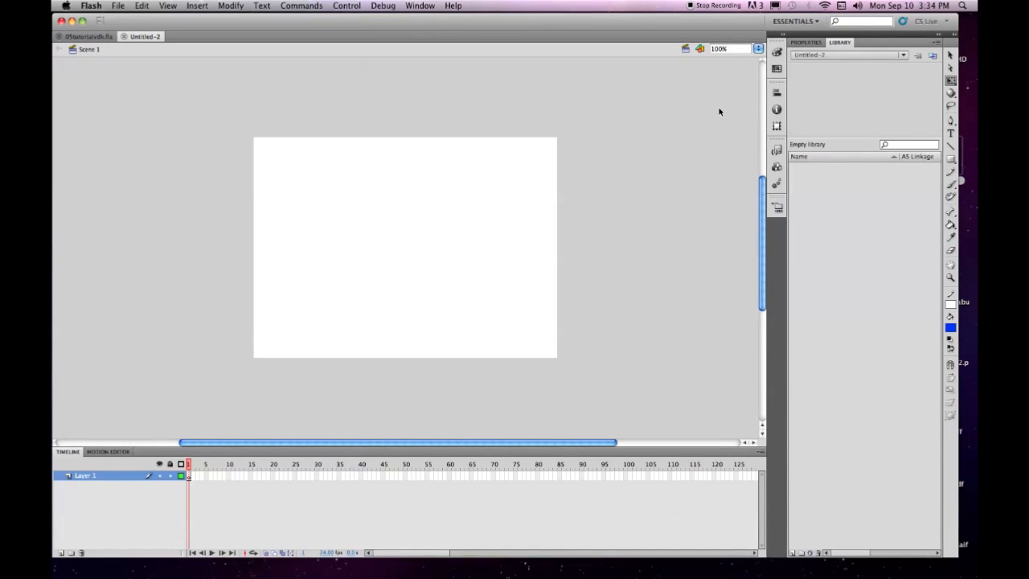
Step: Set the stage to 1280 × 720 px at 12 fps, then fit it in the window
left_click(805, 43)
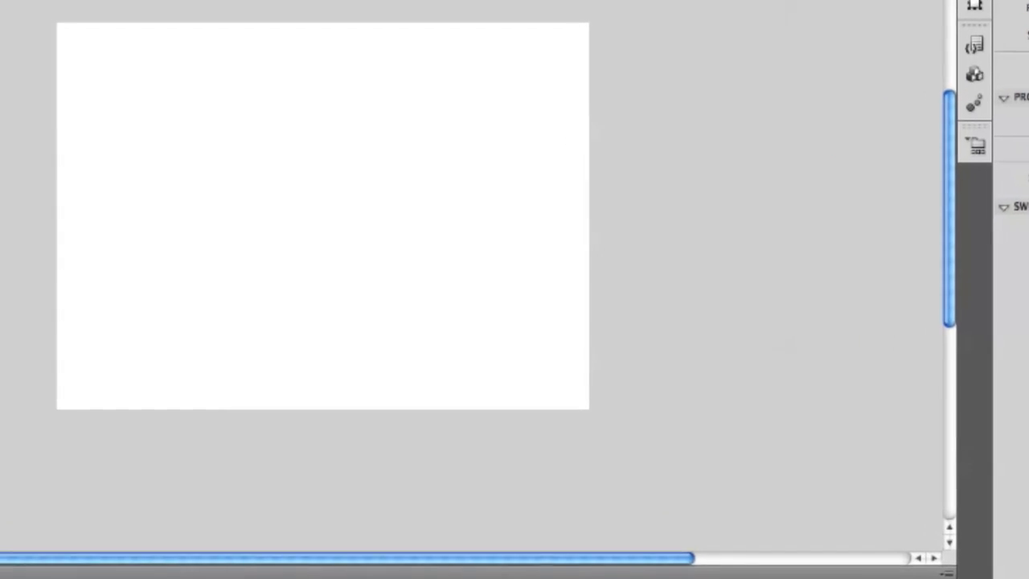
key("super+j")
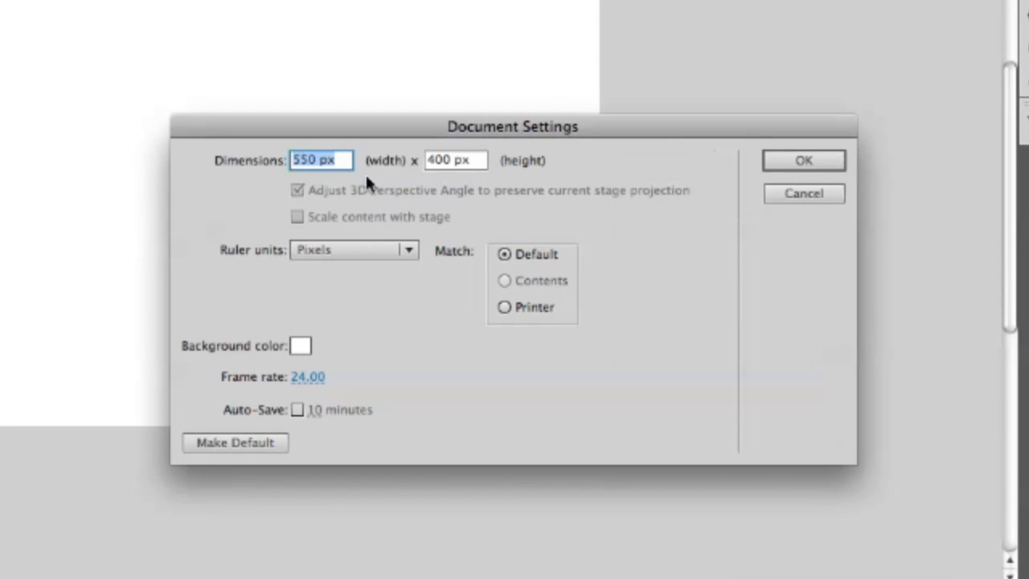
type("1280")
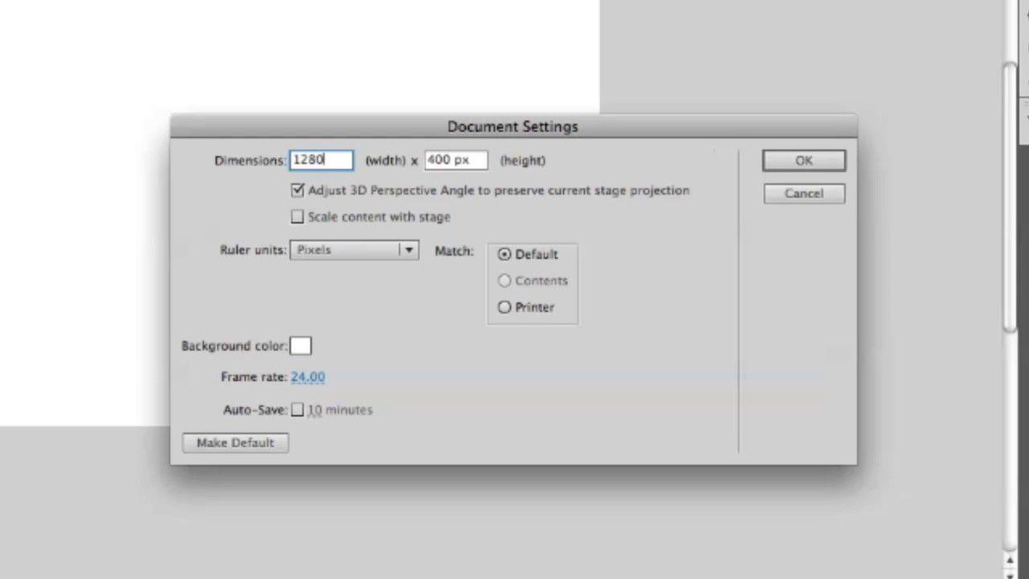
left_click(455, 160)
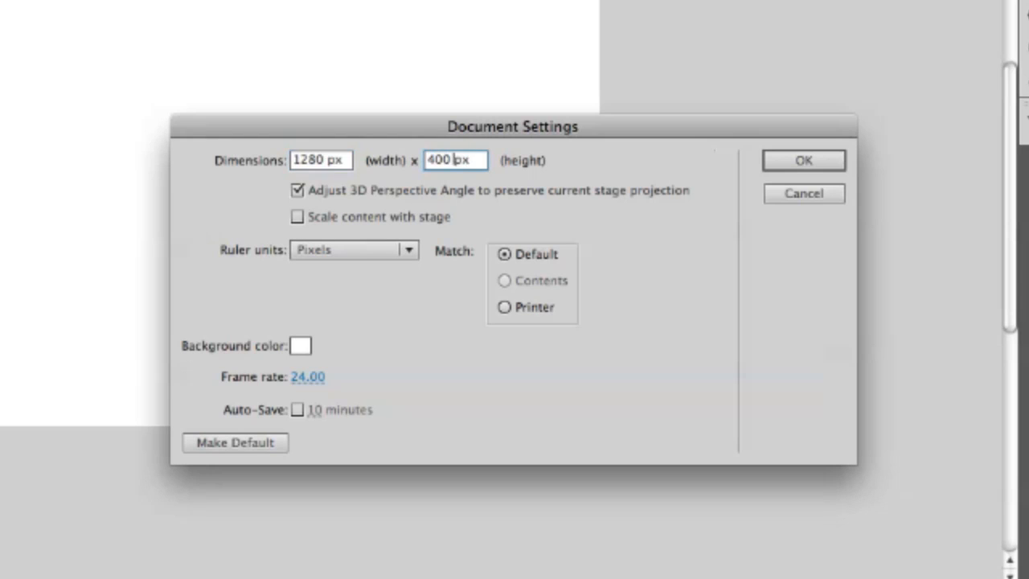
left_click_drag(473, 160, 414, 165)
type("720")
left_click(309, 377)
type("12")
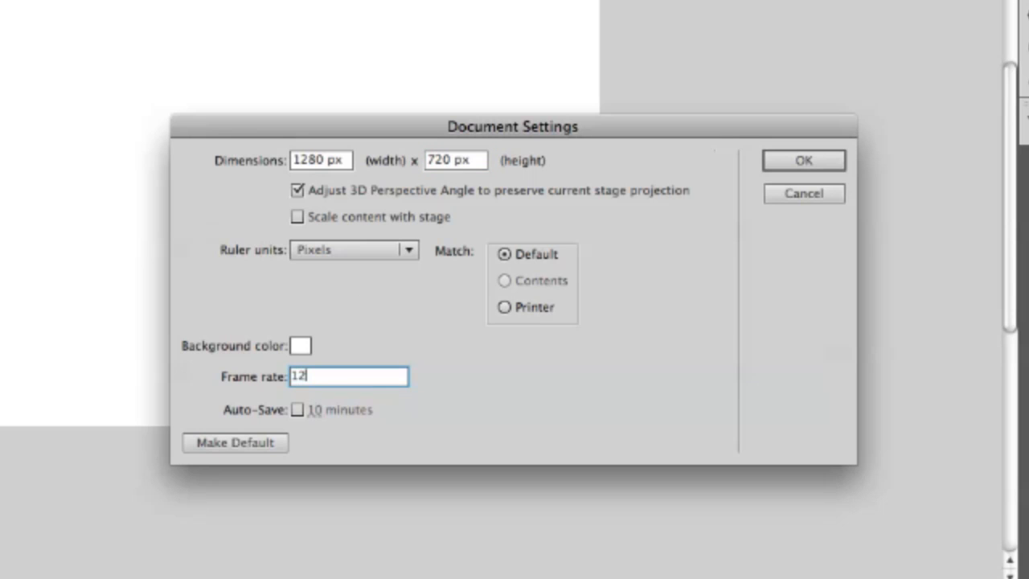
left_click(786, 160)
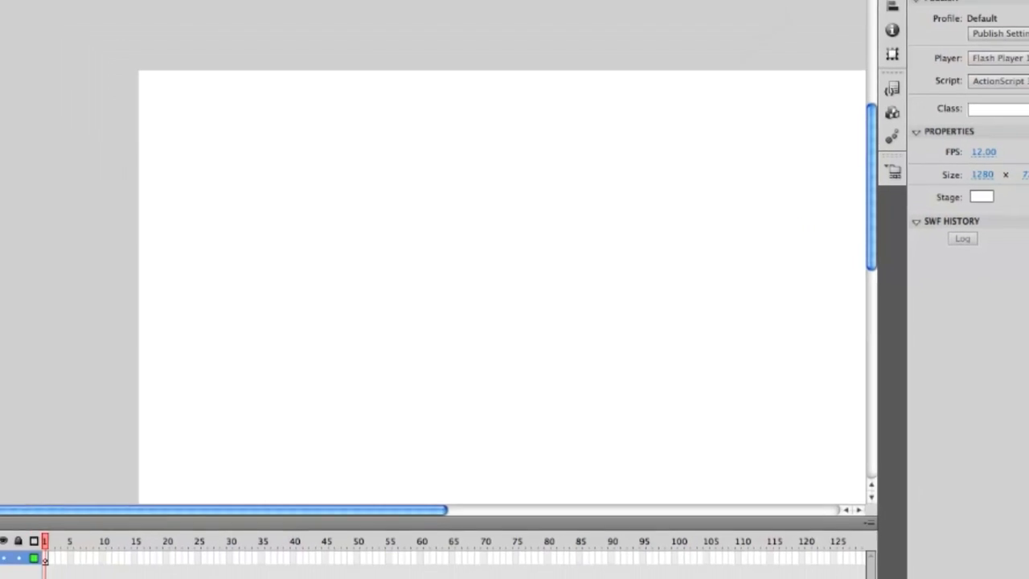
left_click(788, 19)
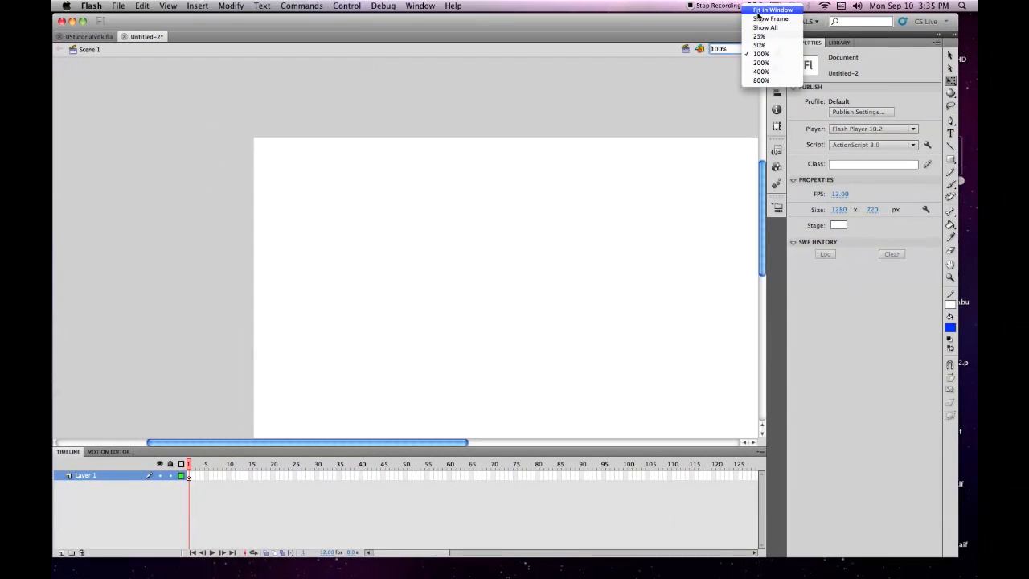
left_click(760, 13)
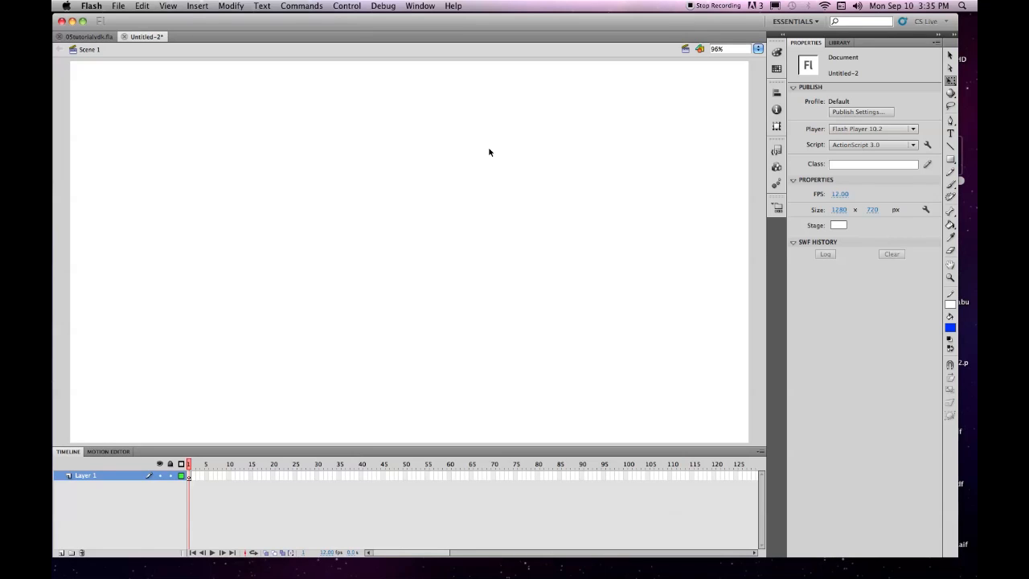
Step: Use Save As to store the document as 05tutorialvdk.fla in the tutorials folder
left_click(119, 5)
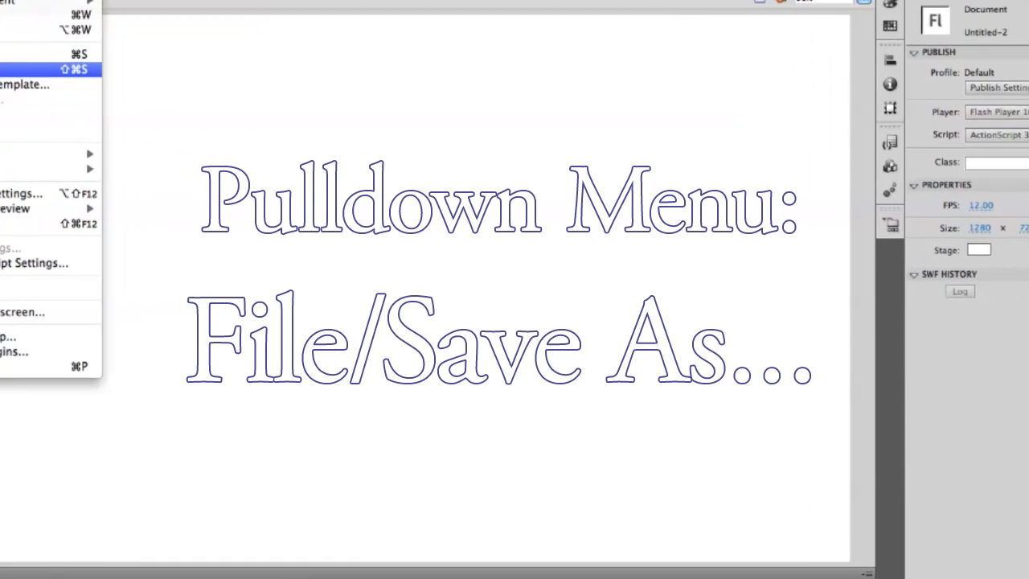
left_click(135, 99)
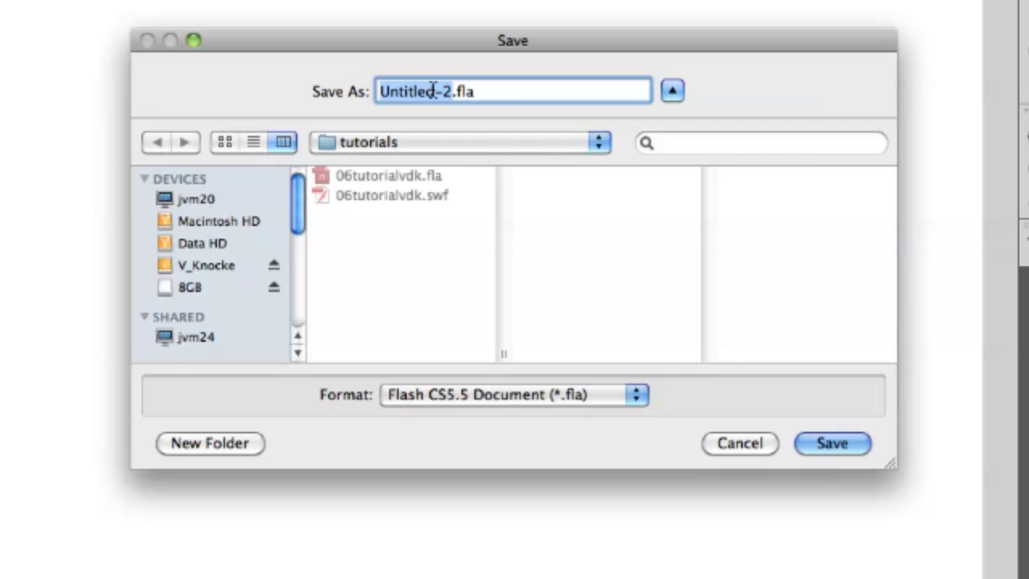
type("05tutorial")
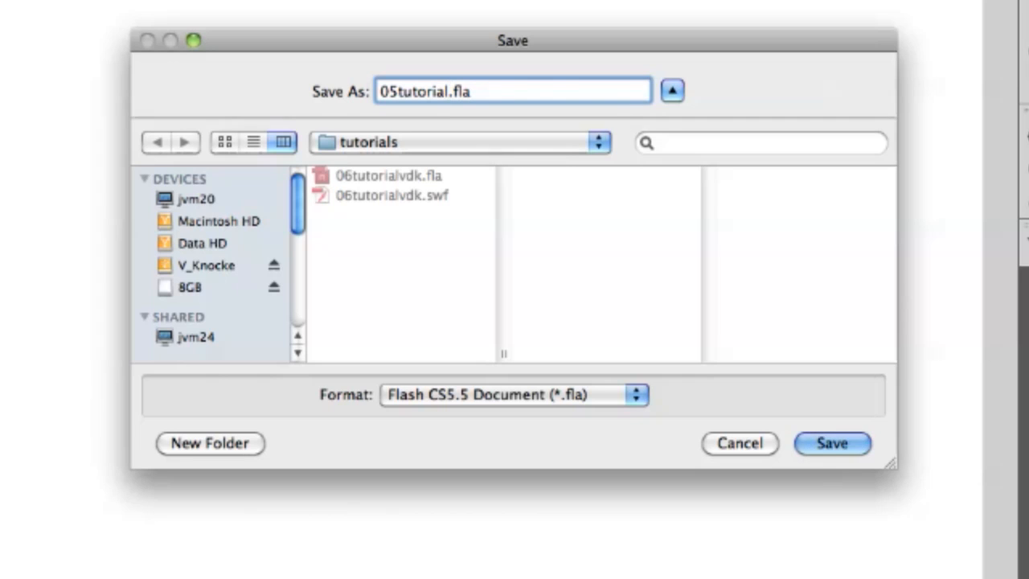
type("vdk")
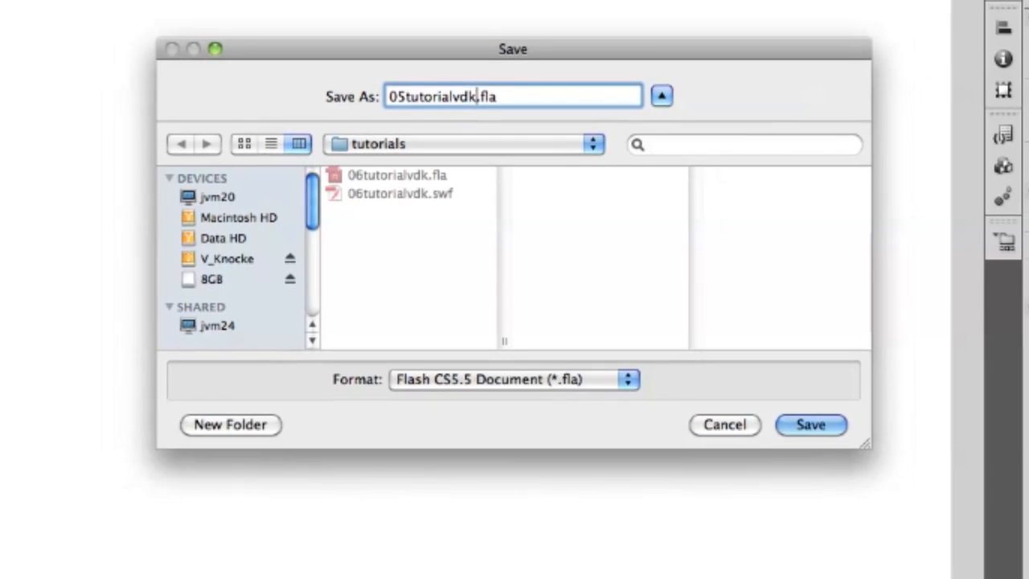
left_click(812, 425)
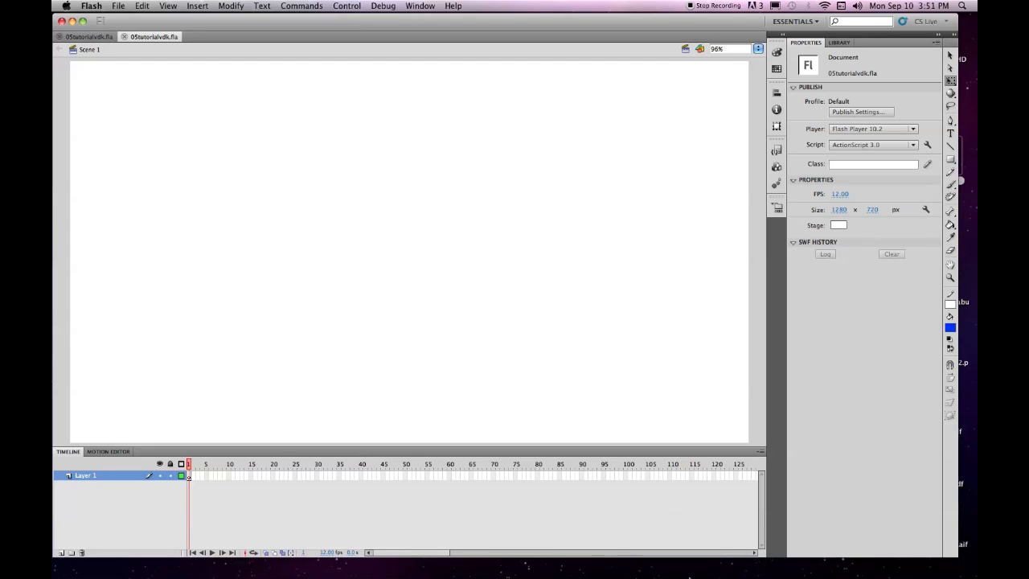
mouse_move(860, 575)
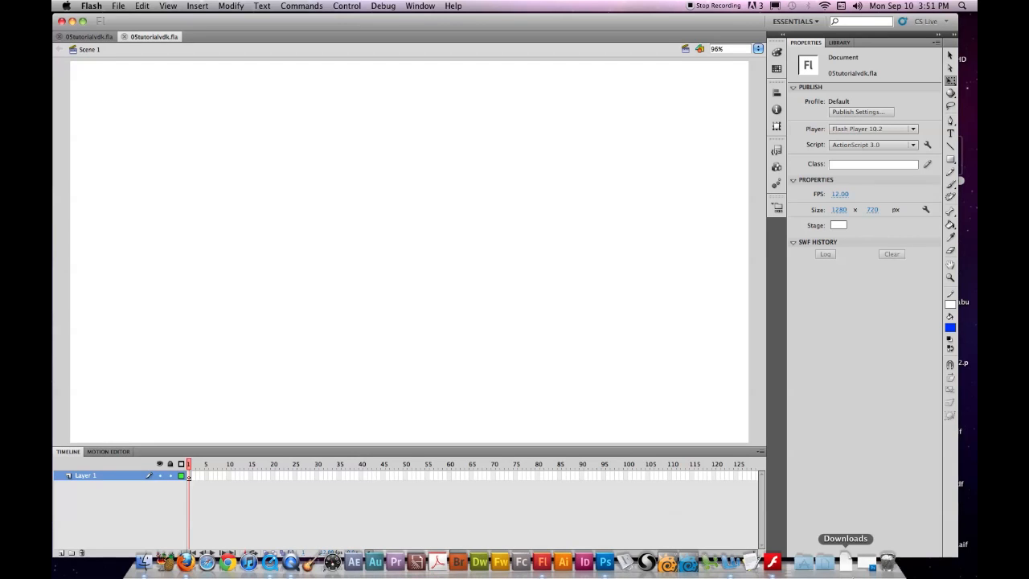
Step: Restore productionSketch.jpg in Photoshop and select the 12 px hard-edged brush preset
left_click(867, 561)
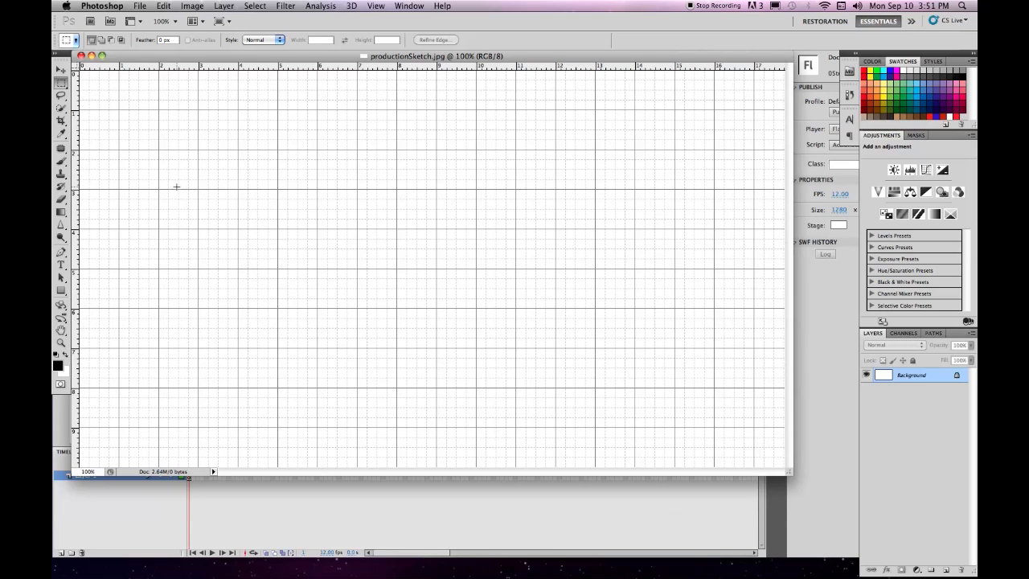
key("b")
left_click(104, 41)
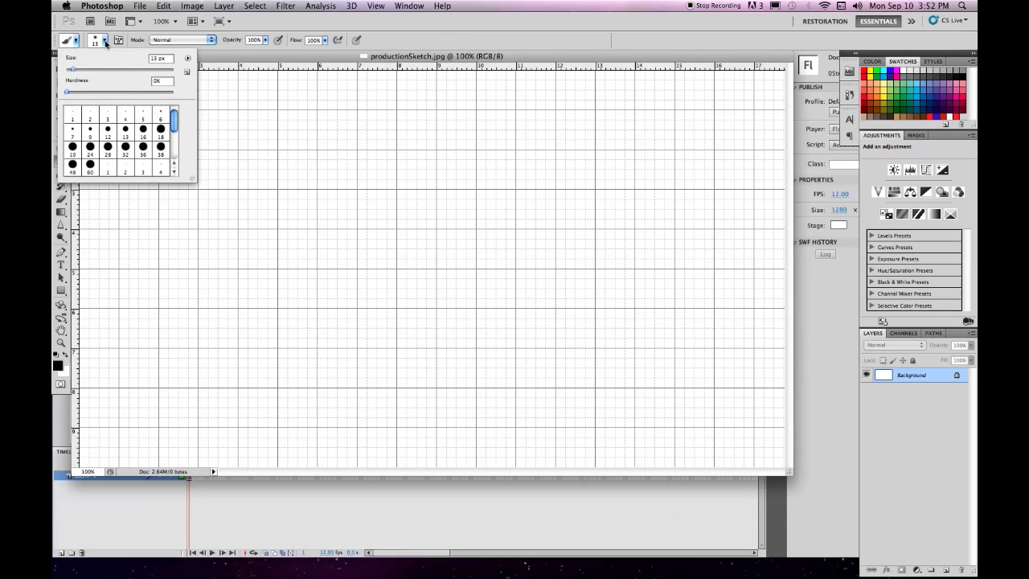
left_click(107, 131)
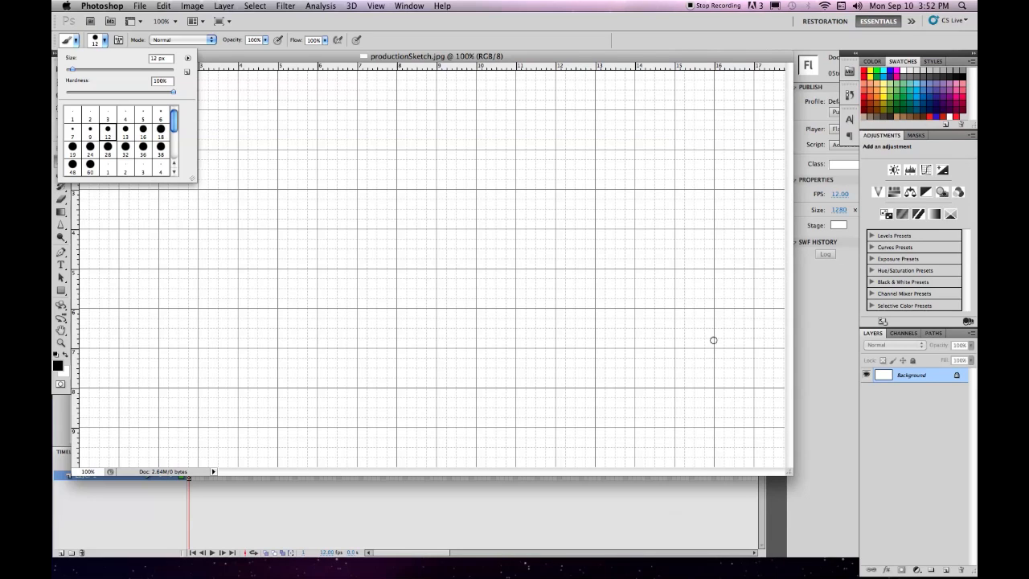
Step: Set the foreground colour to blue #0066cc in the Color Picker
left_click(58, 366)
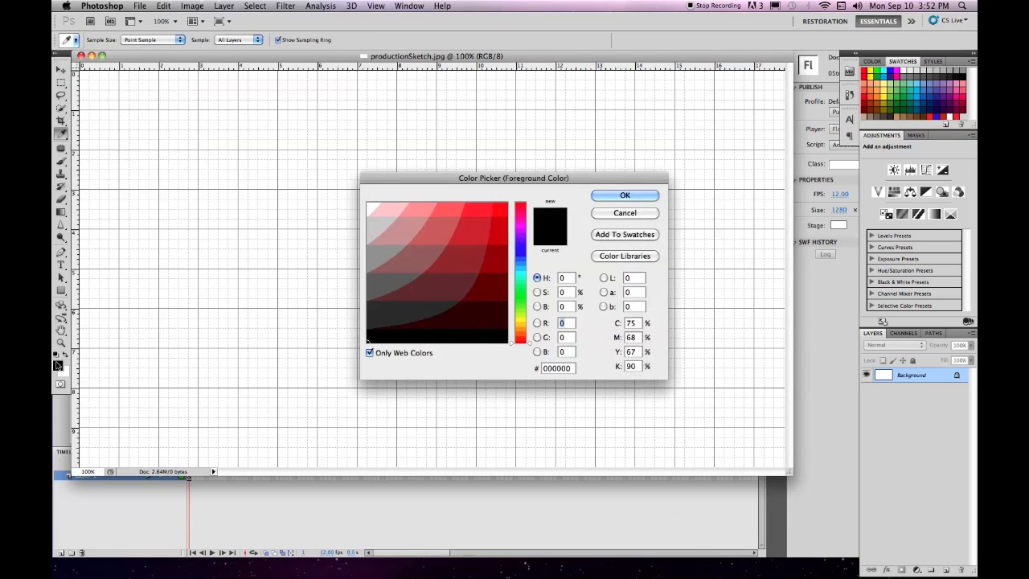
left_click(523, 263)
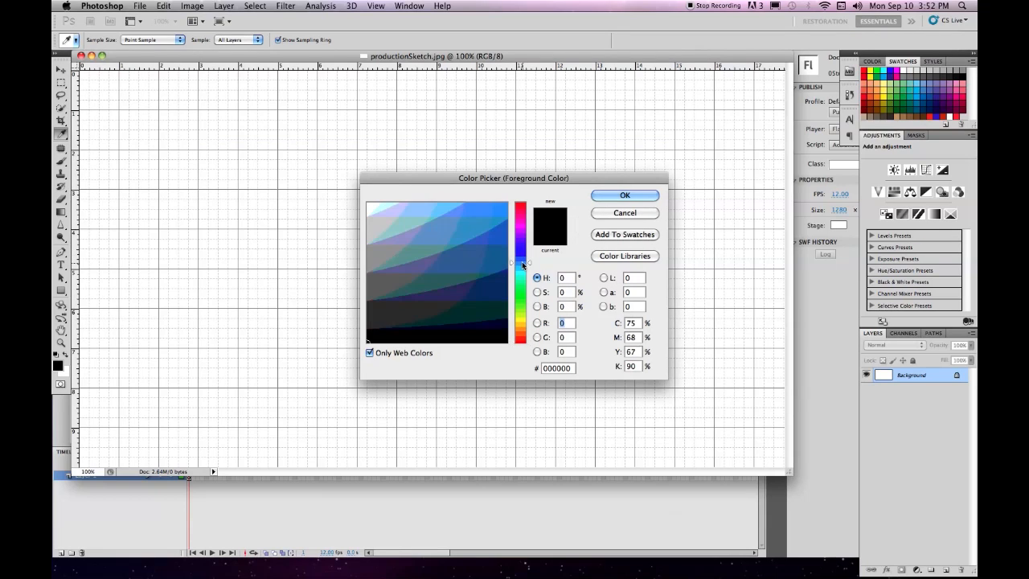
left_click(494, 237)
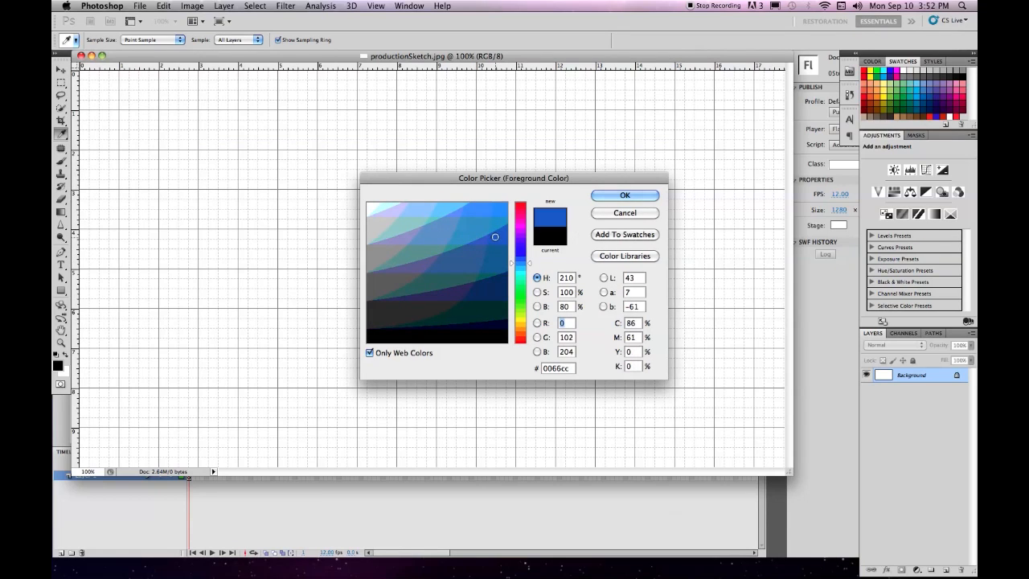
left_click(625, 196)
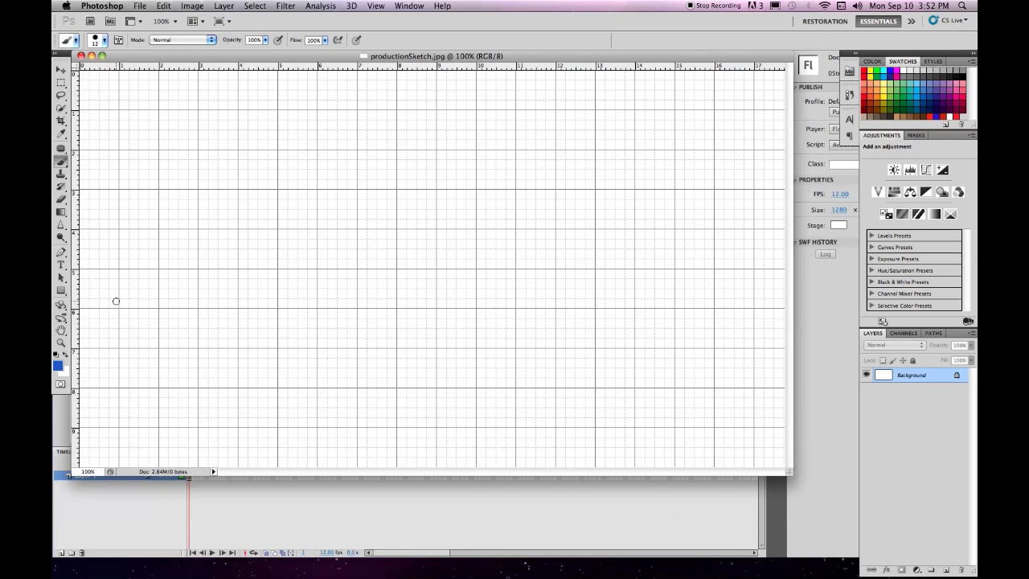
Step: Paint three ZOOM letterings at left, right and centre, then erase the stray 1
mouse_move(105, 310)
left_mouse_down()
mouse_move(112, 300)
mouse_move(115, 348)
left_mouse_up()
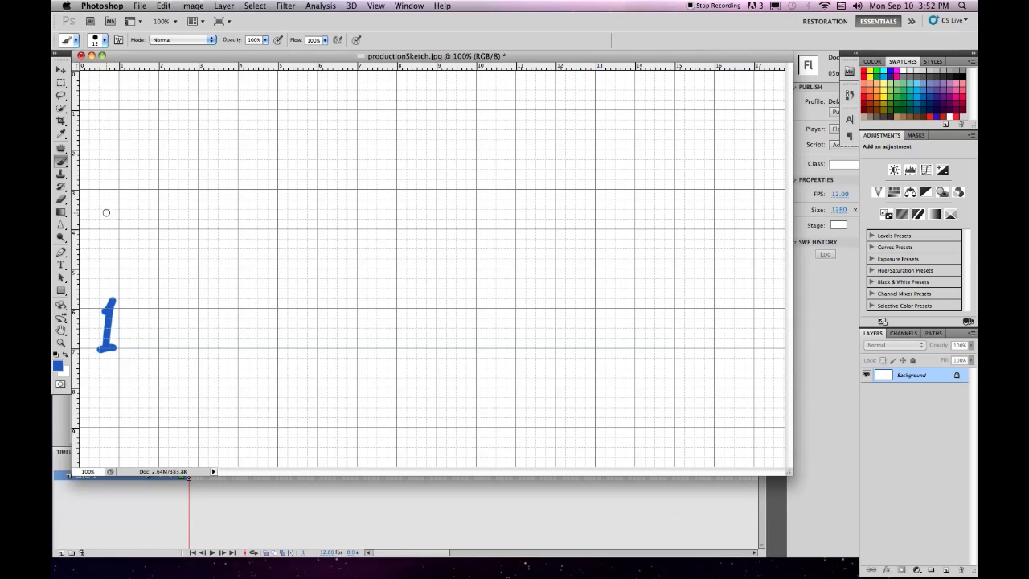
mouse_move(97, 213)
left_mouse_down()
mouse_move(96, 243)
mouse_move(145, 241)
mouse_move(152, 218)
mouse_move(167, 218)
mouse_move(163, 244)
mouse_move(182, 222)
mouse_move(187, 243)
mouse_move(197, 218)
mouse_move(201, 231)
mouse_move(215, 219)
mouse_move(216, 248)
left_mouse_up()
left_click(168, 217)
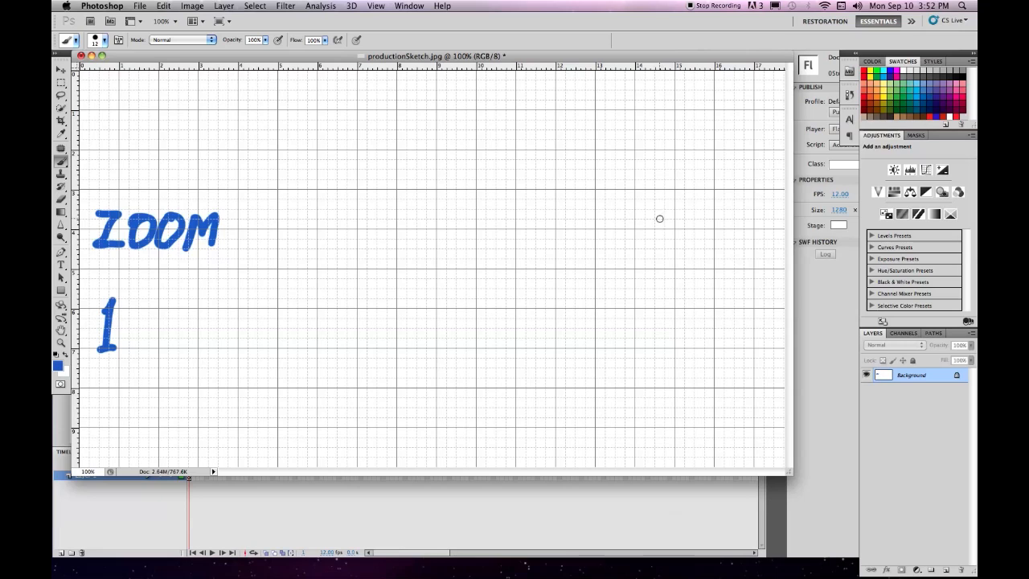
mouse_move(658, 215)
left_mouse_down()
mouse_move(678, 218)
mouse_move(651, 245)
mouse_move(677, 245)
mouse_move(696, 230)
mouse_move(688, 220)
mouse_move(706, 245)
mouse_move(726, 230)
mouse_move(733, 250)
mouse_move(761, 217)
mouse_move(764, 248)
left_mouse_up()
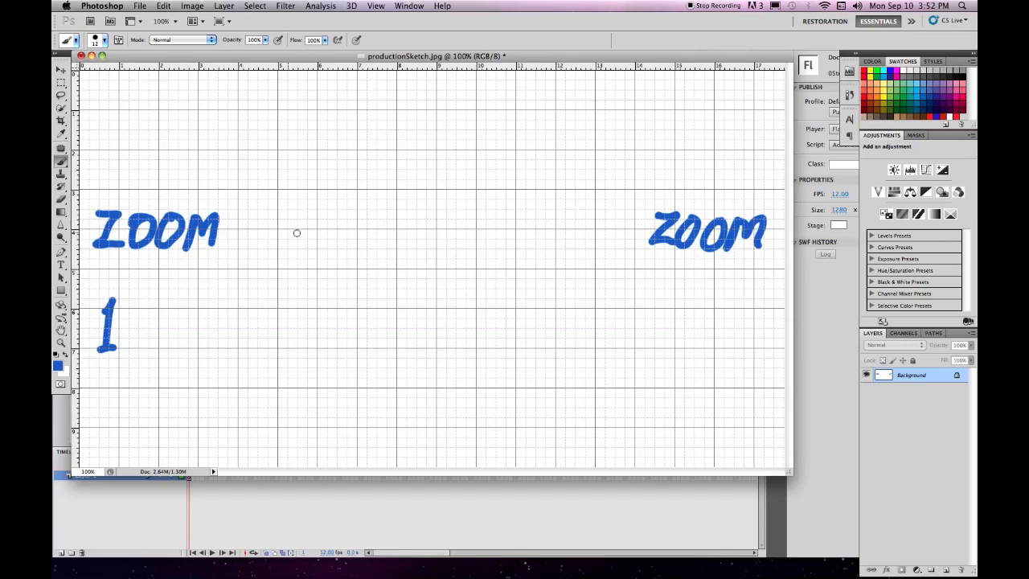
mouse_move(378, 223)
left_mouse_down()
mouse_move(408, 223)
mouse_move(358, 242)
mouse_move(434, 220)
mouse_move(401, 236)
mouse_move(475, 222)
mouse_move(446, 237)
mouse_move(461, 242)
mouse_move(541, 242)
left_mouse_up()
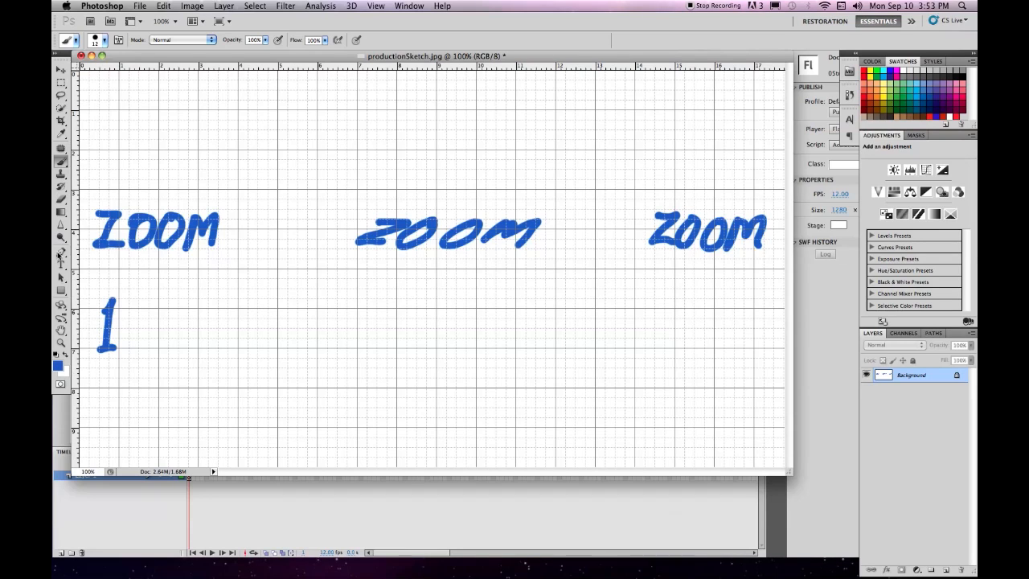
left_click(60, 202)
mouse_move(116, 313)
left_mouse_down()
mouse_move(111, 299)
mouse_move(124, 287)
mouse_move(101, 341)
mouse_move(117, 333)
left_mouse_up()
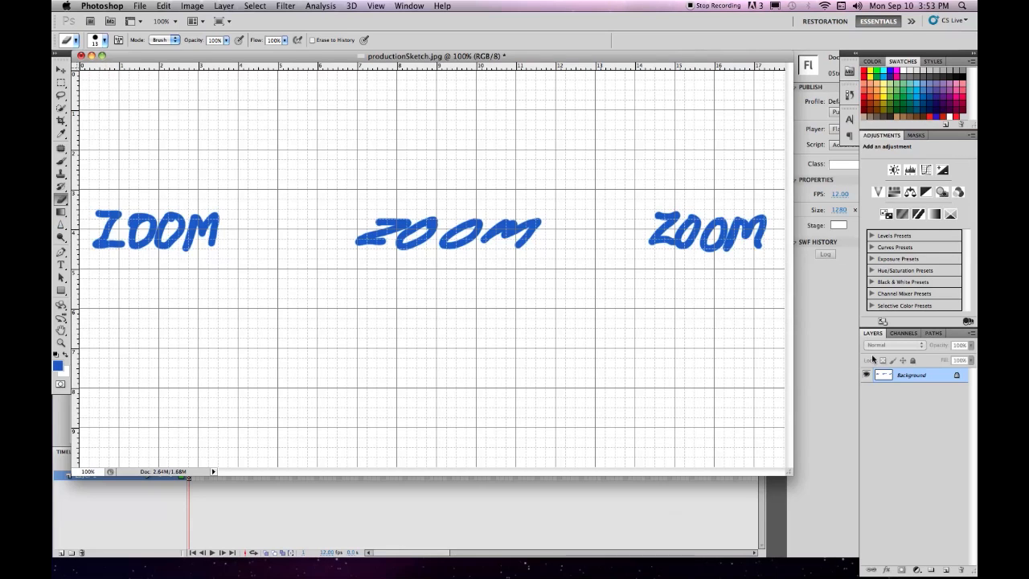
Step: Create Layer 1 from the Layers panel menu and return to the Brush tool
left_click(971, 332)
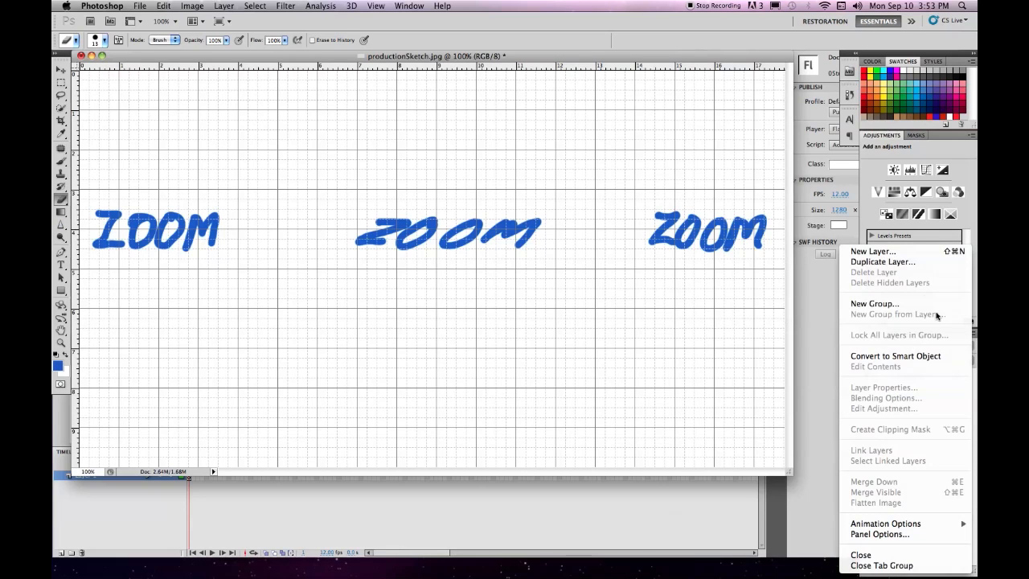
left_click(873, 251)
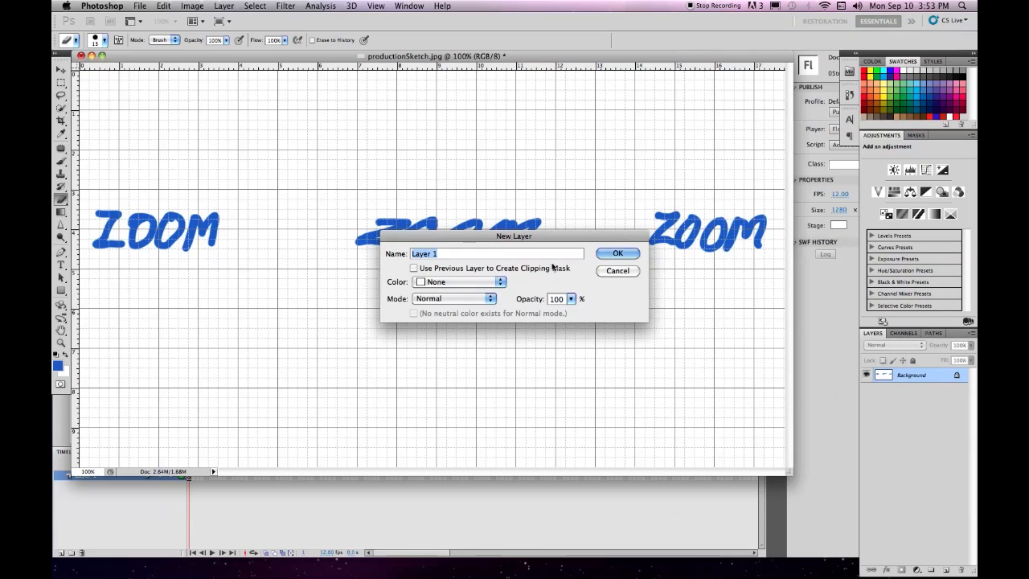
left_click(616, 253)
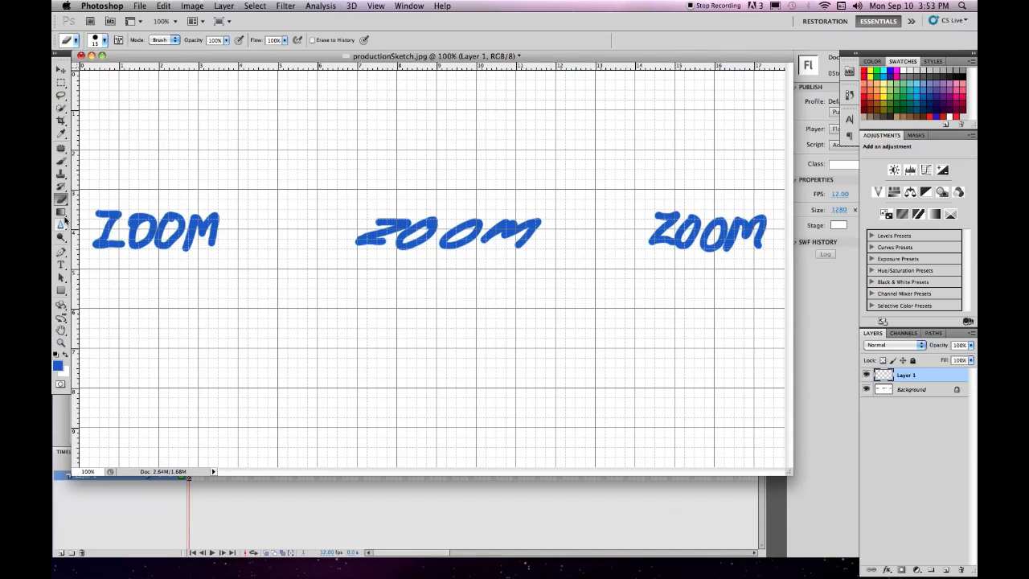
left_click(61, 108)
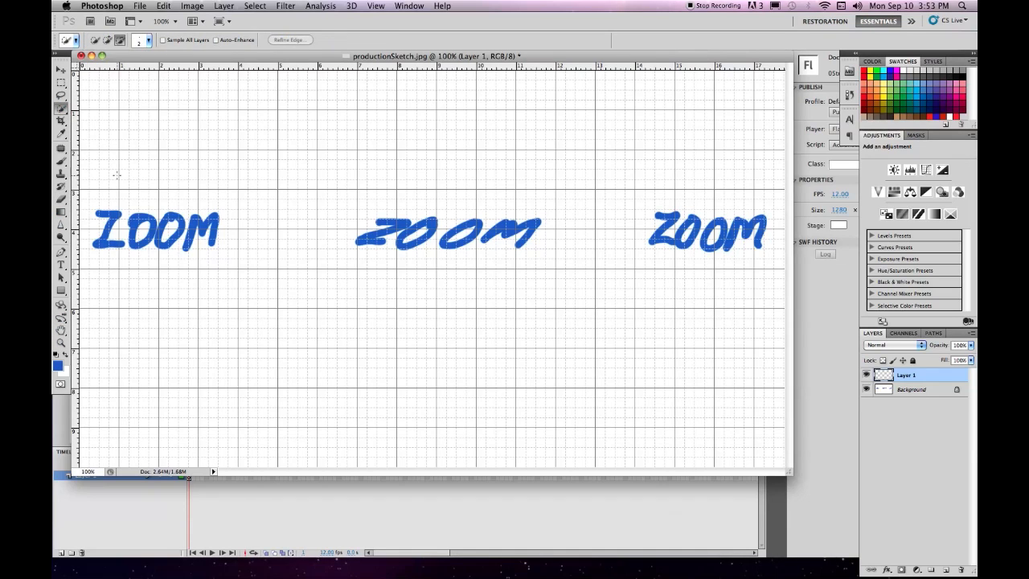
left_click(61, 161)
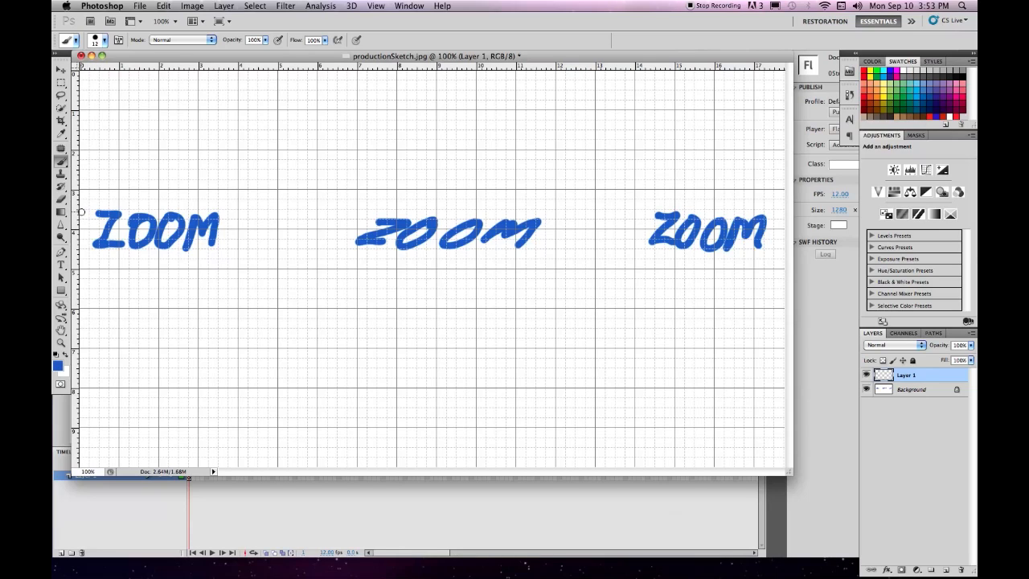
Step: Trace the left ZOOM lettering on Layer 1
left_click_drag(98, 214, 89, 245)
left_click_drag(117, 222, 130, 245)
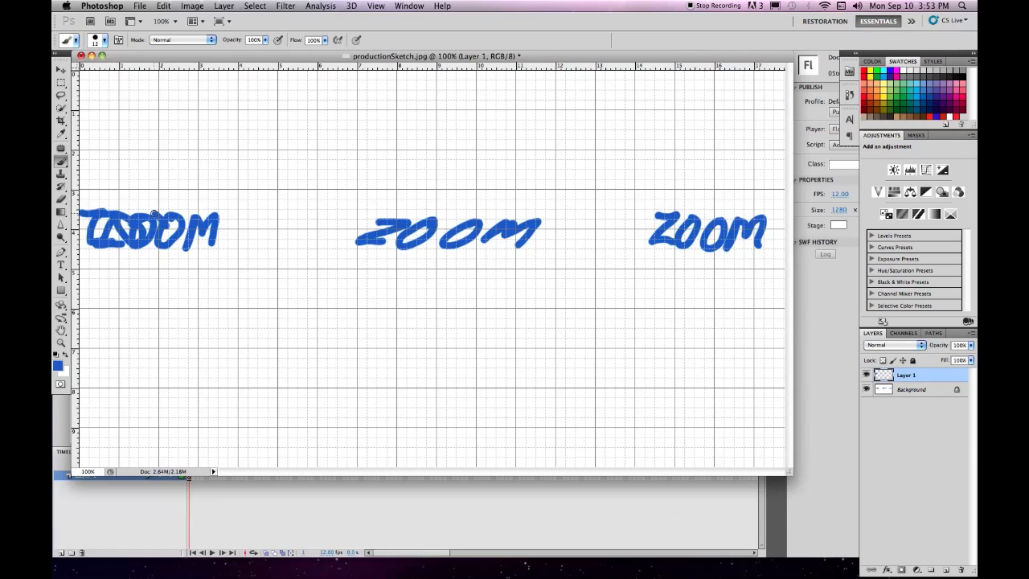
mouse_move(172, 249)
left_mouse_down()
mouse_move(172, 215)
mouse_move(172, 237)
mouse_move(187, 242)
mouse_move(176, 220)
mouse_move(194, 234)
mouse_move(188, 245)
mouse_move(200, 219)
mouse_move(230, 243)
left_mouse_up()
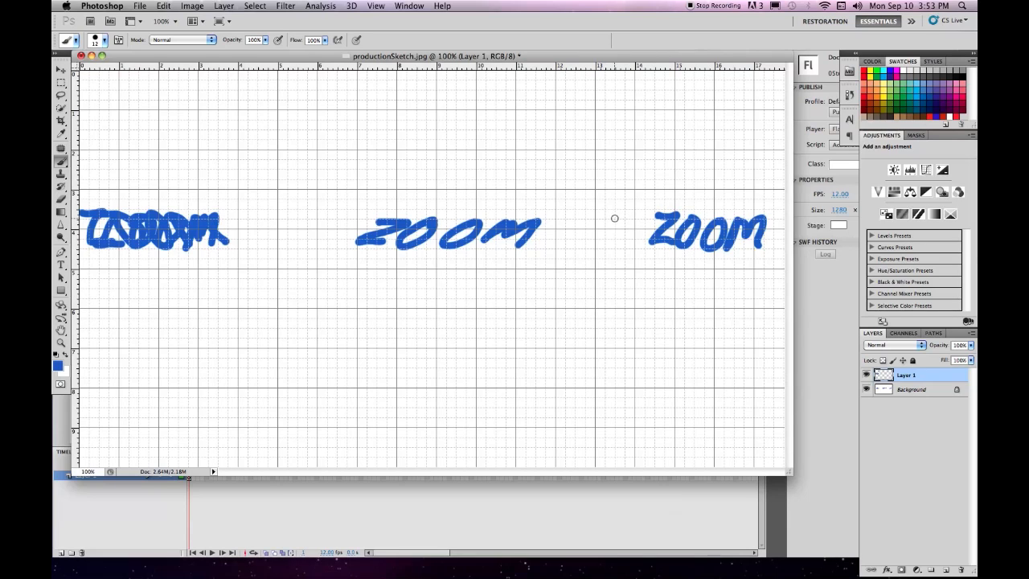
Step: Trace the right ZOOM lettering and hide the Background layer
mouse_move(615, 219)
left_mouse_down()
mouse_move(627, 219)
mouse_move(602, 238)
mouse_move(635, 240)
left_mouse_up()
left_click(597, 219)
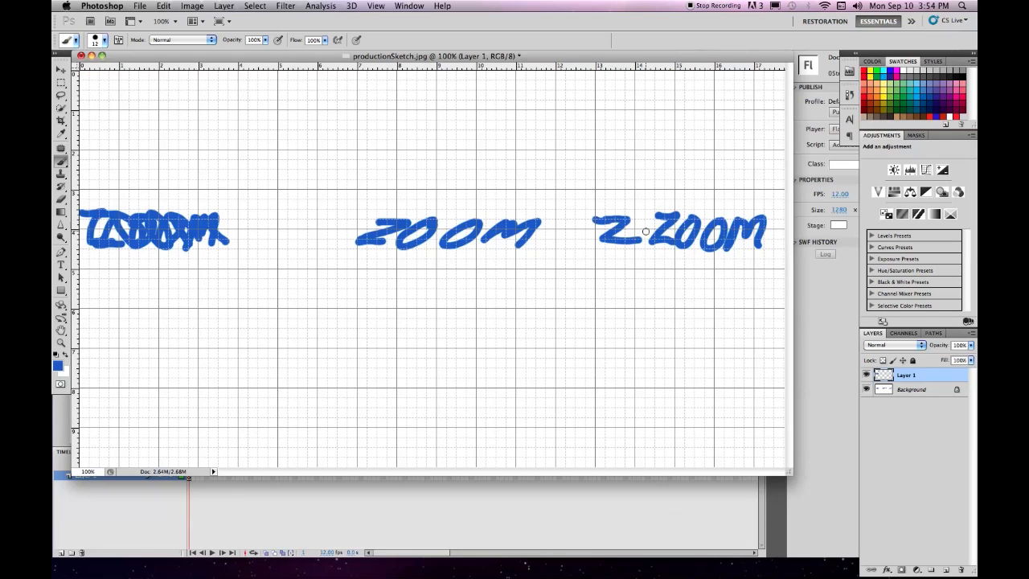
mouse_move(652, 222)
left_mouse_down()
mouse_move(638, 218)
mouse_move(657, 243)
mouse_move(662, 220)
mouse_move(694, 244)
mouse_move(714, 241)
mouse_move(706, 217)
mouse_move(728, 233)
mouse_move(737, 219)
mouse_move(760, 248)
left_mouse_up()
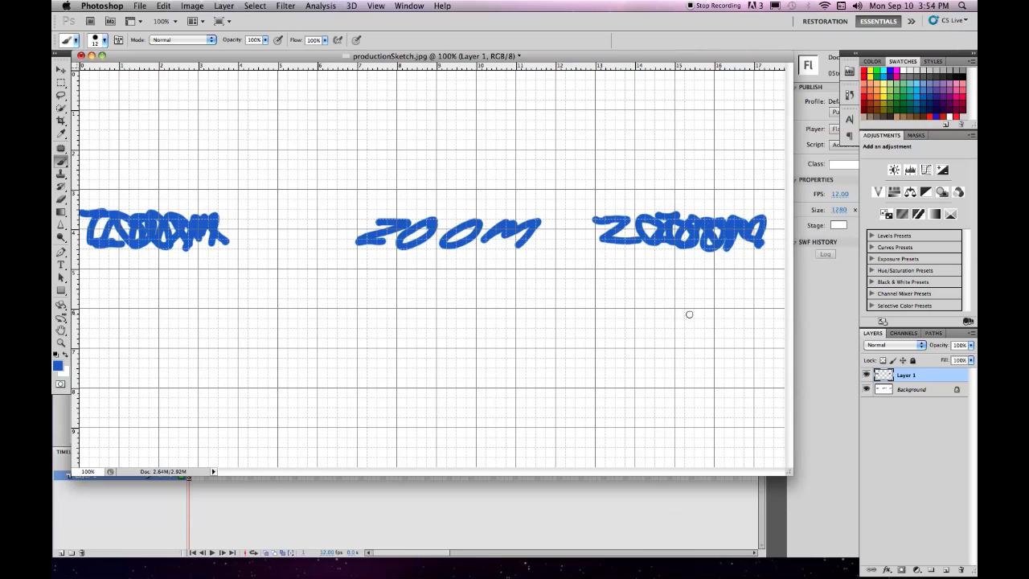
left_click(867, 389)
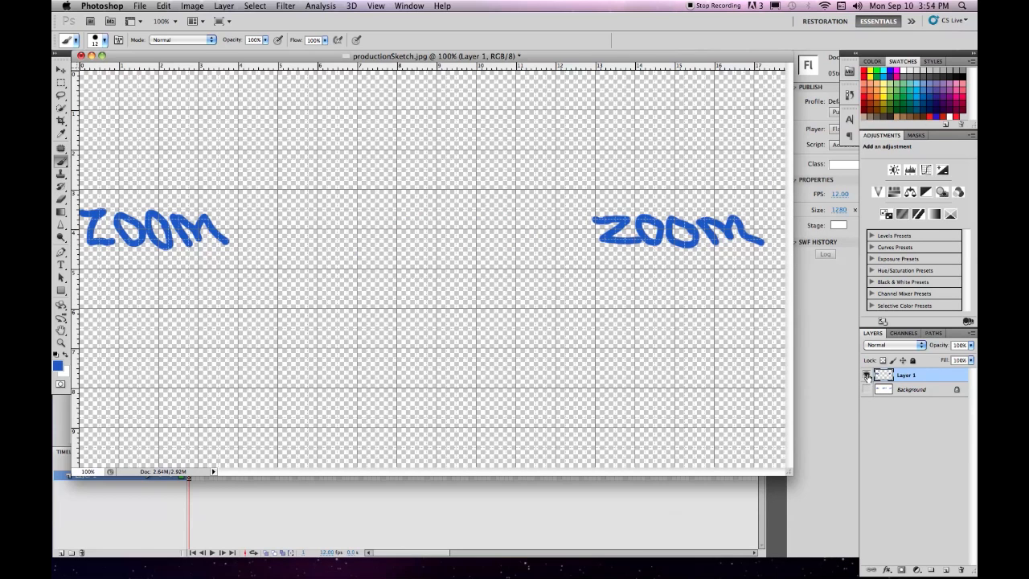
left_click(867, 375)
left_click(866, 389)
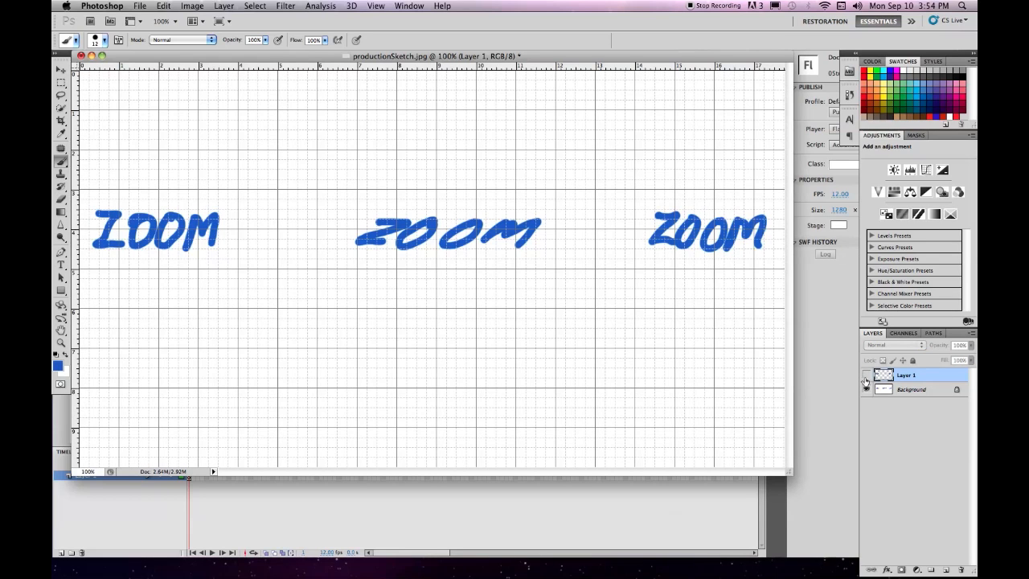
left_click(866, 376)
left_click(866, 389)
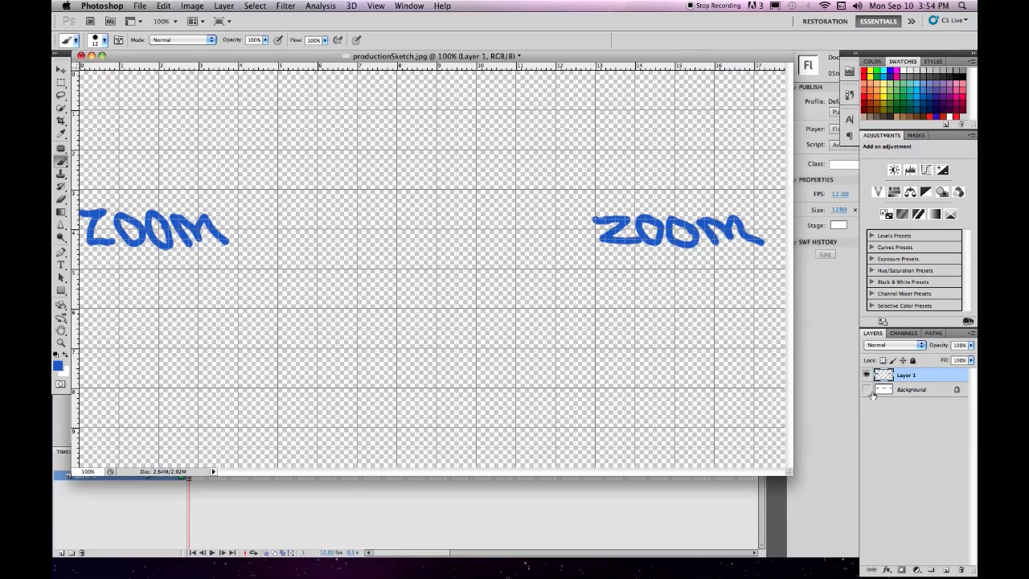
left_click(891, 414)
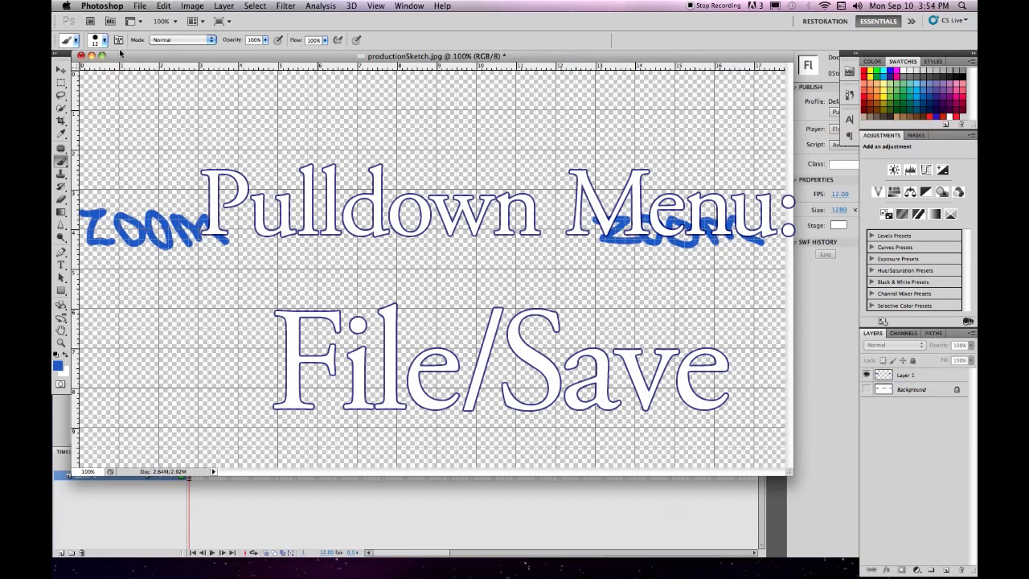
Step: Save productionSketch.psd with layers, minimize Photoshop and bring the Flash stage forward
left_click(140, 7)
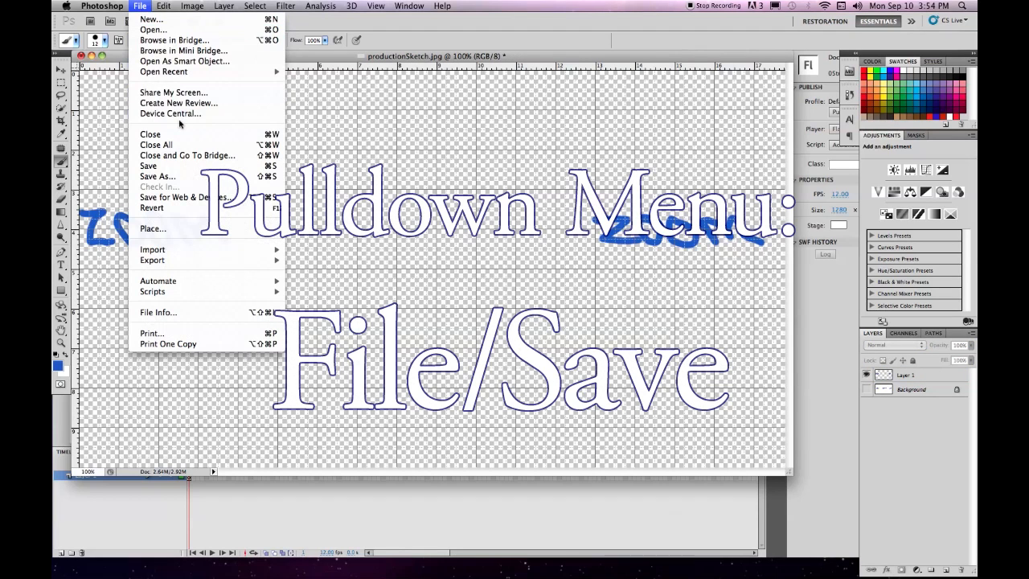
left_click(165, 168)
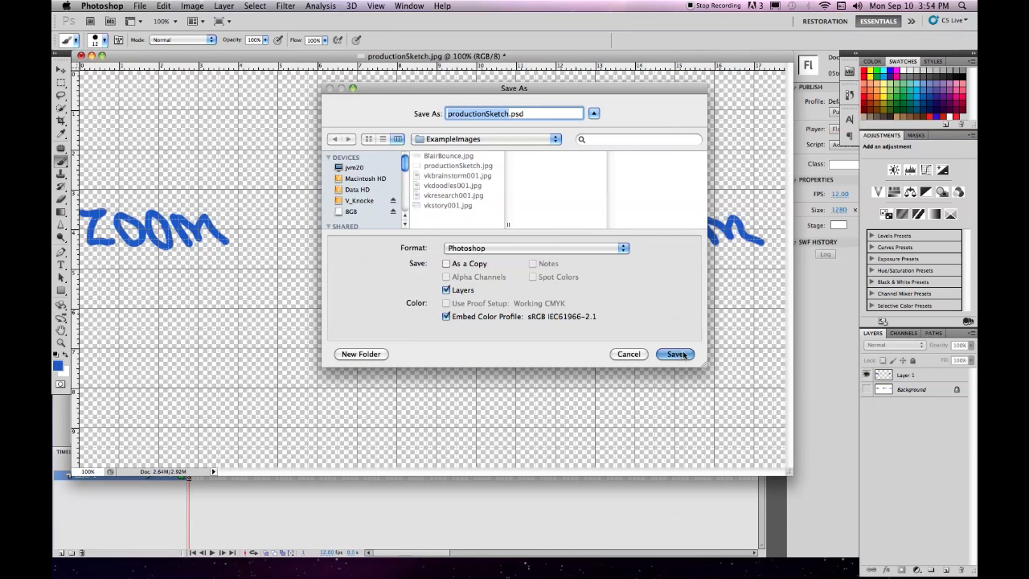
left_click(675, 354)
left_click(637, 258)
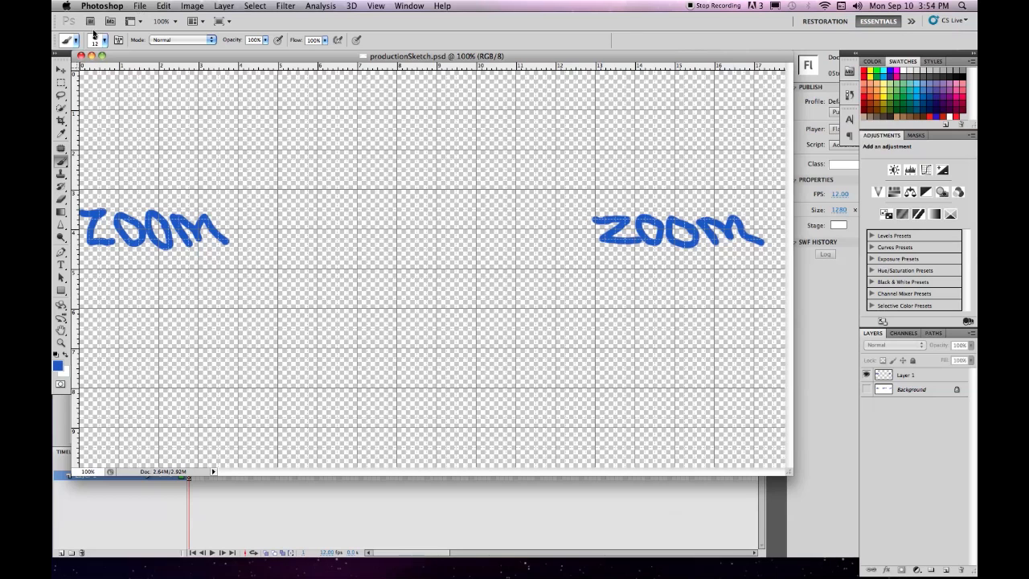
left_click(91, 56)
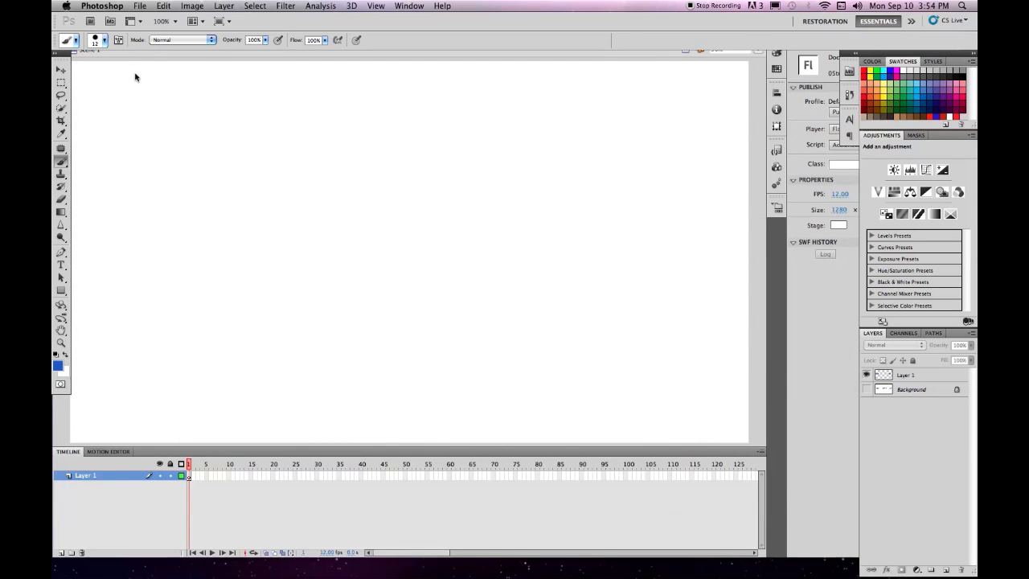
left_click(141, 74)
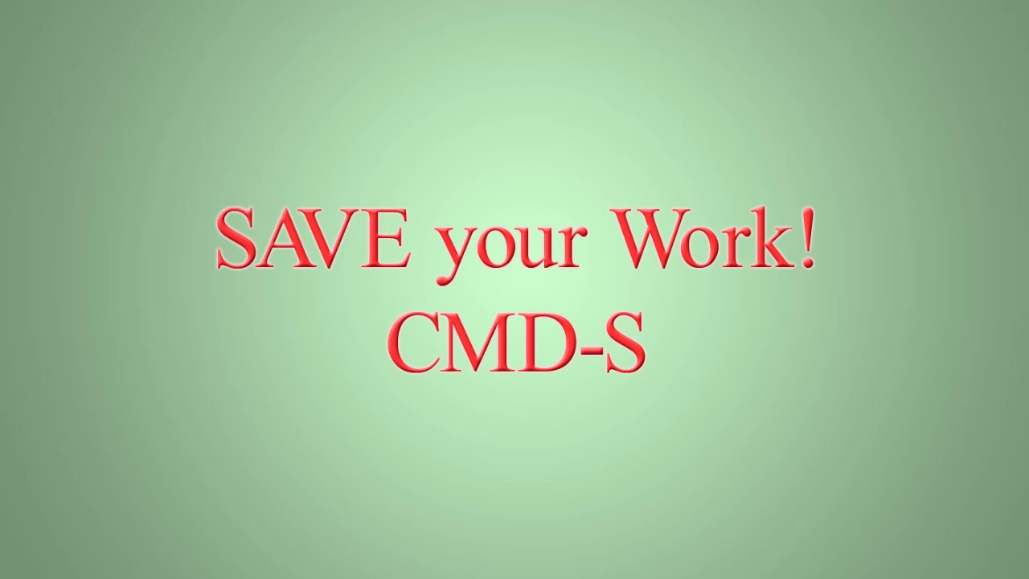